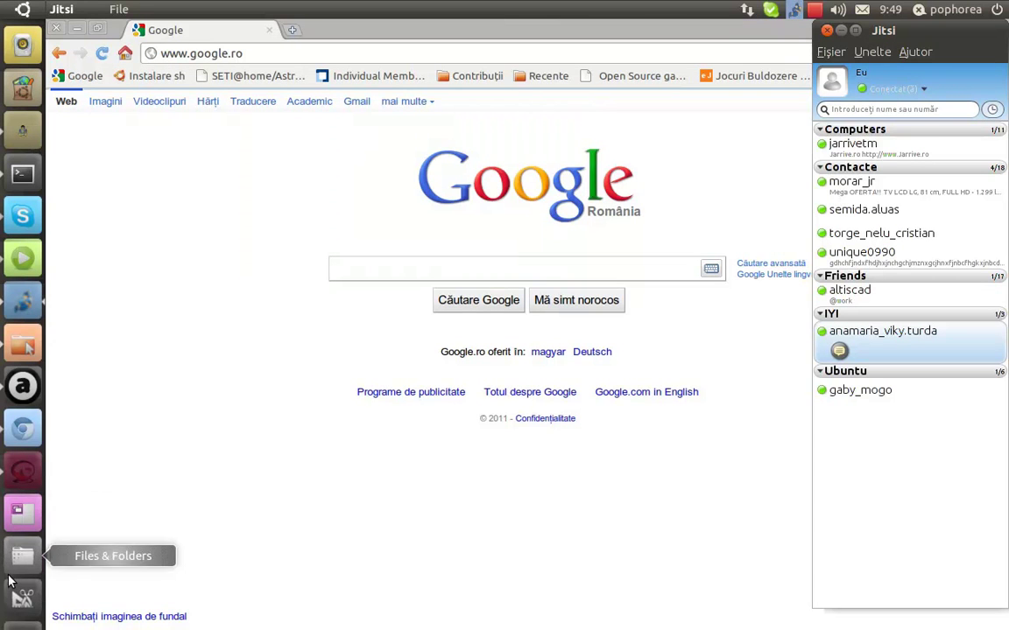
Find TV-MAXE by searching the installed applications for "tv", launch it, and look through its TV channel list.
click(17, 599)
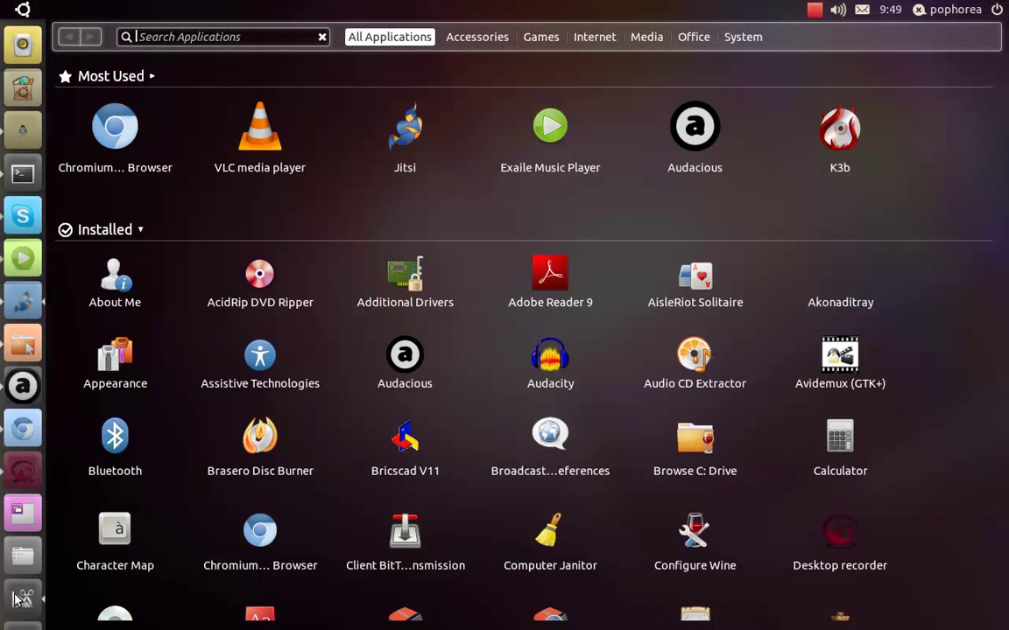
text(tv)
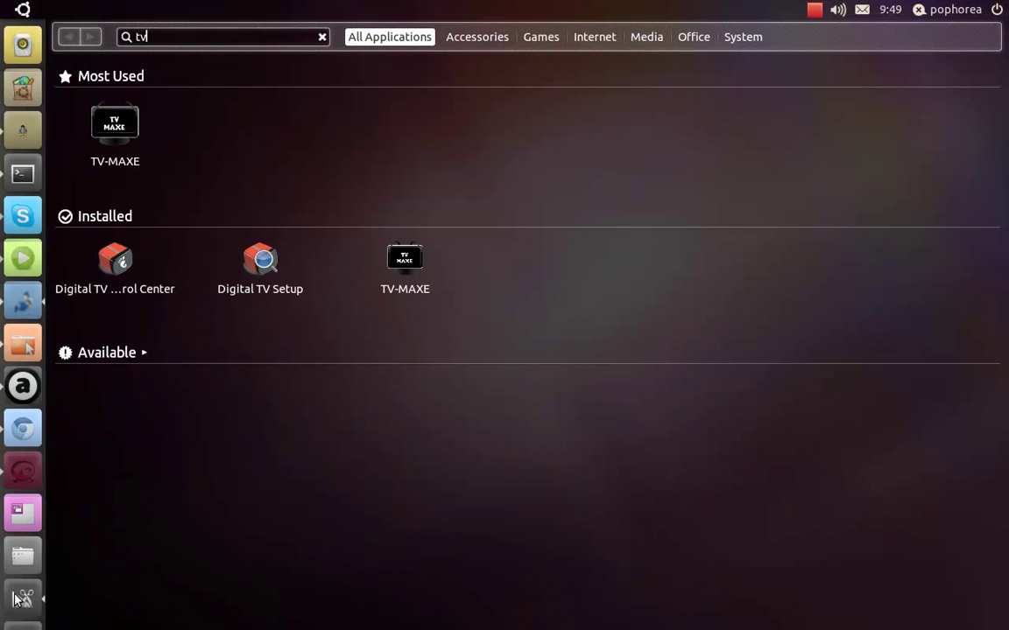
click(118, 148)
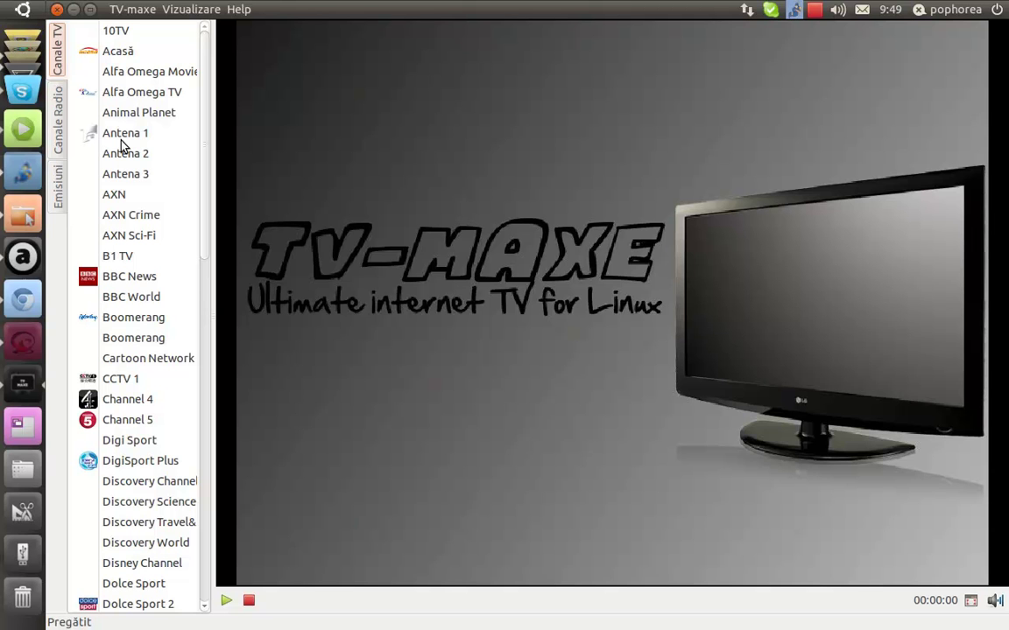
scroll(140, 191, down, 10)
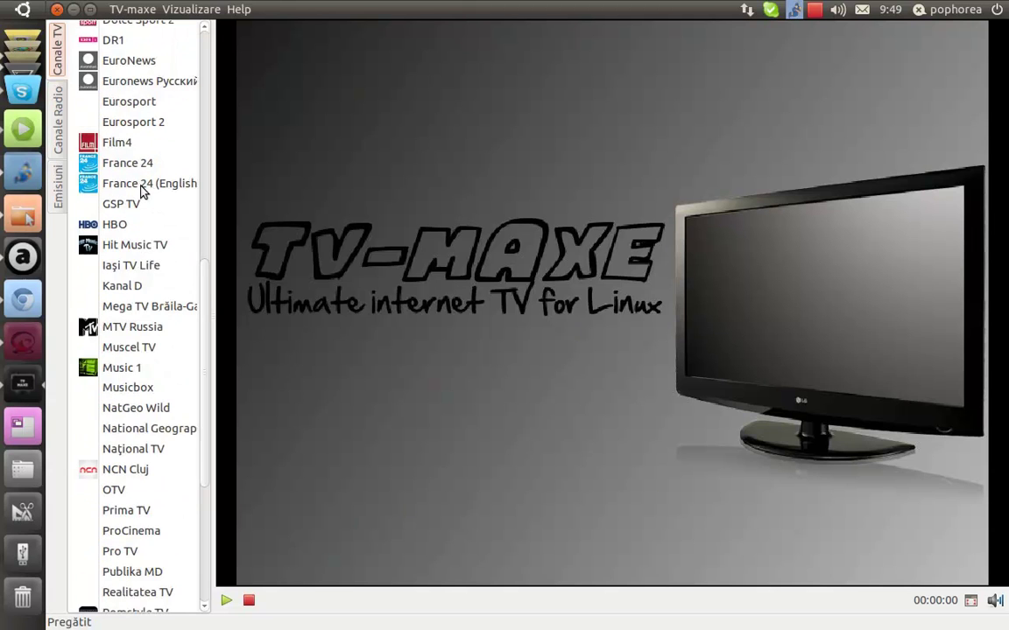
scroll(140, 191, down, 5)
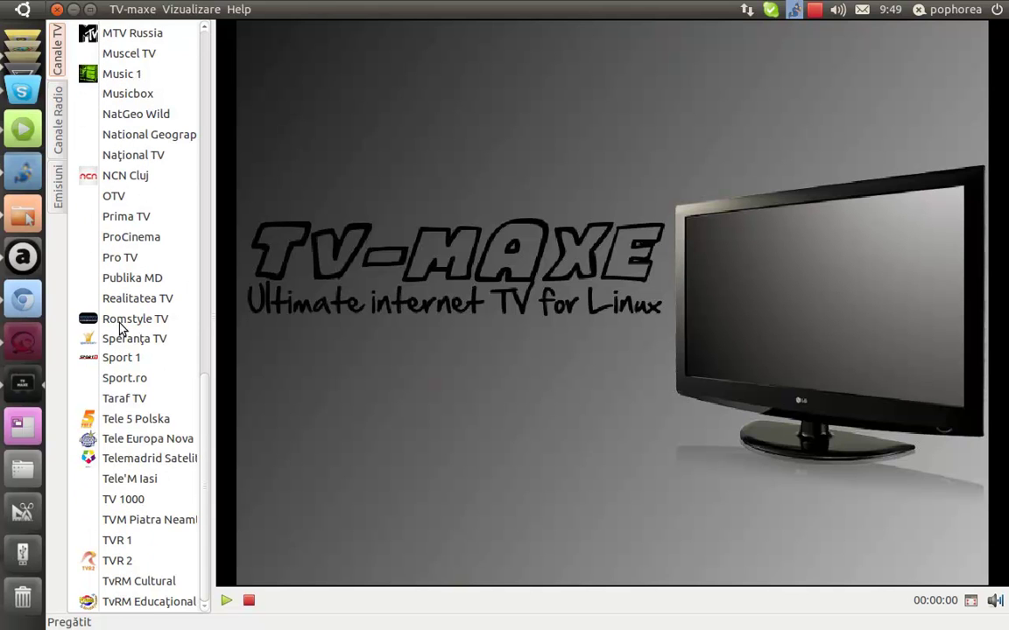
scroll(137, 363, up, 4)
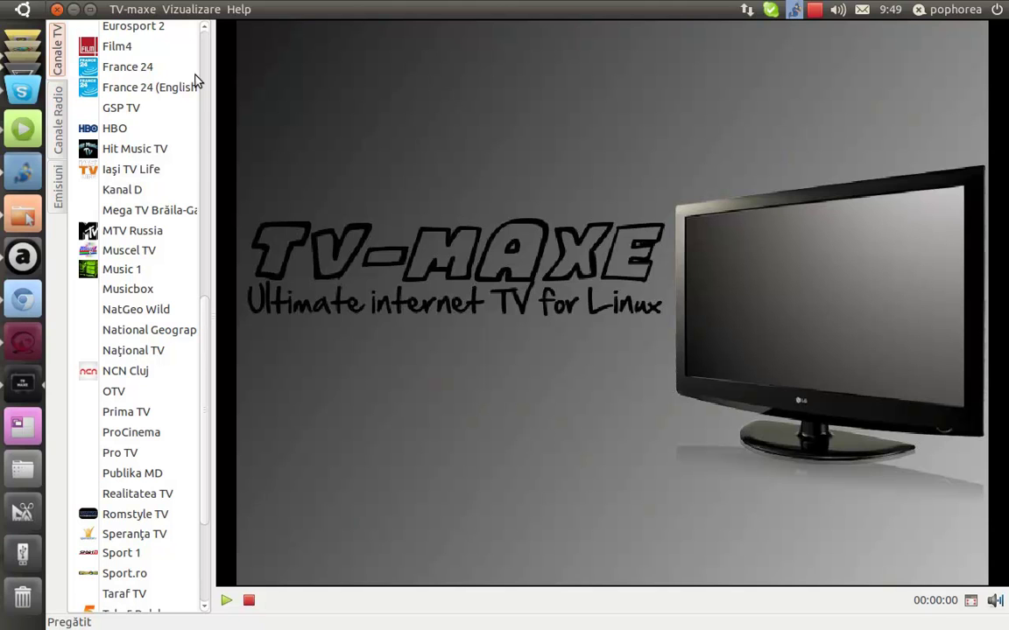
In the TV-MAXE preferences, switch the internal player's playback mode to MPlayer and back to VLC.
click(176, 9)
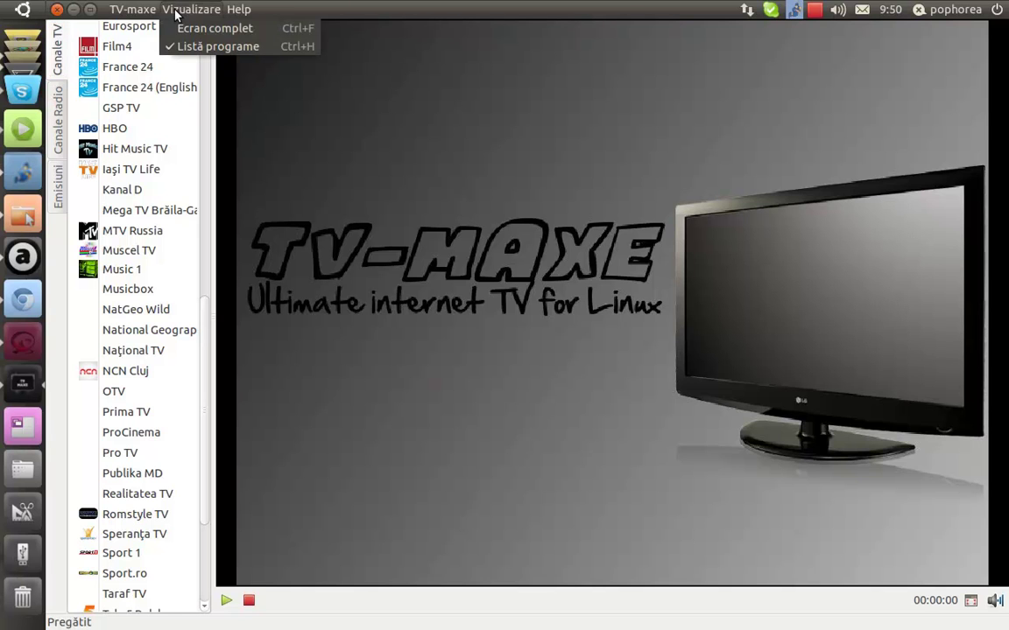
mouse_move(135, 8)
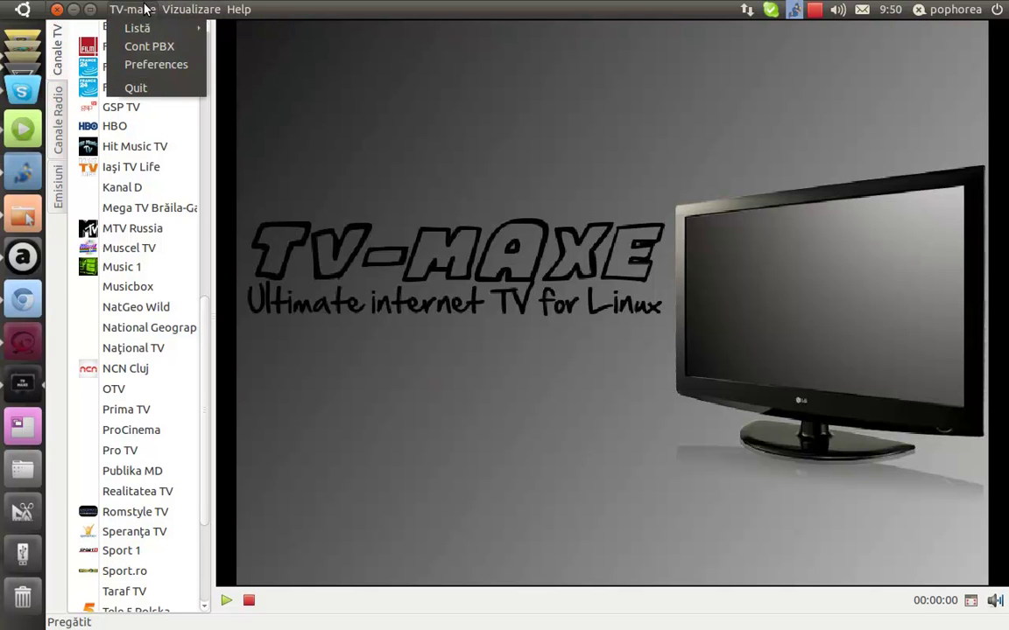
click(144, 66)
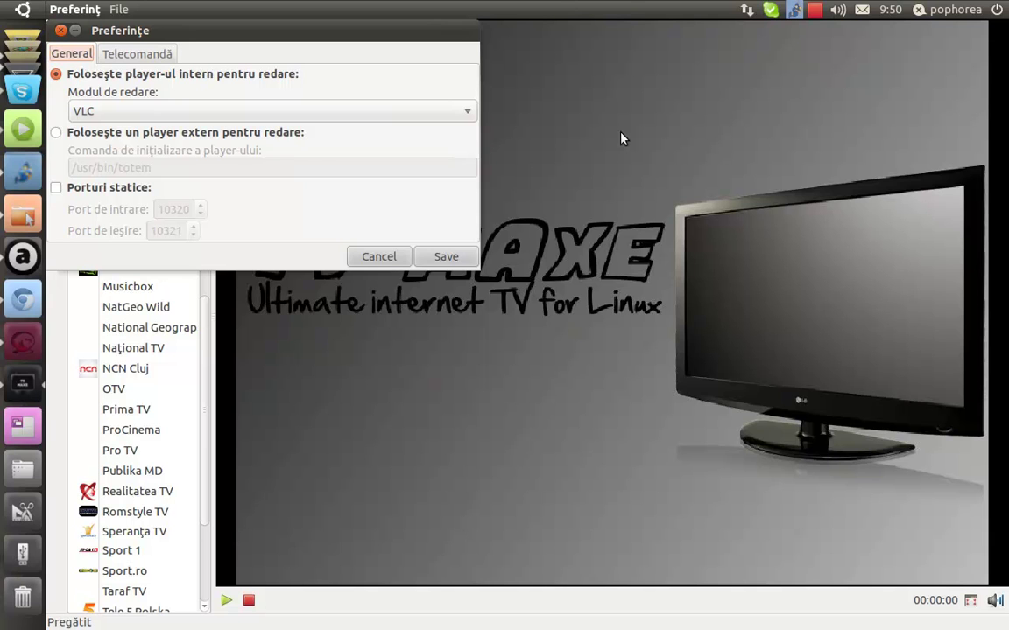
click(254, 112)
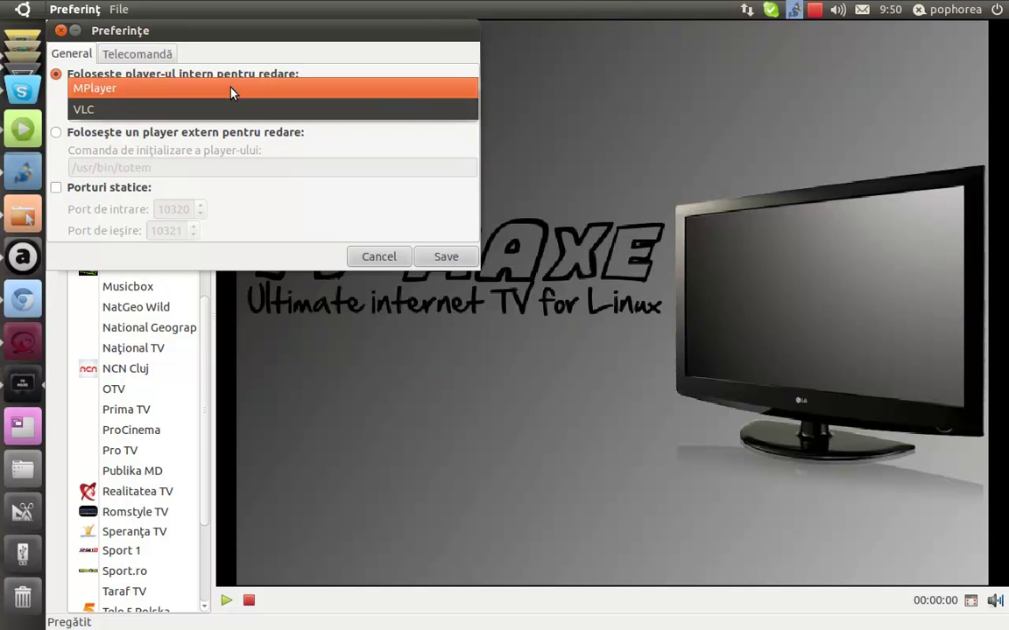
click(234, 91)
click(248, 112)
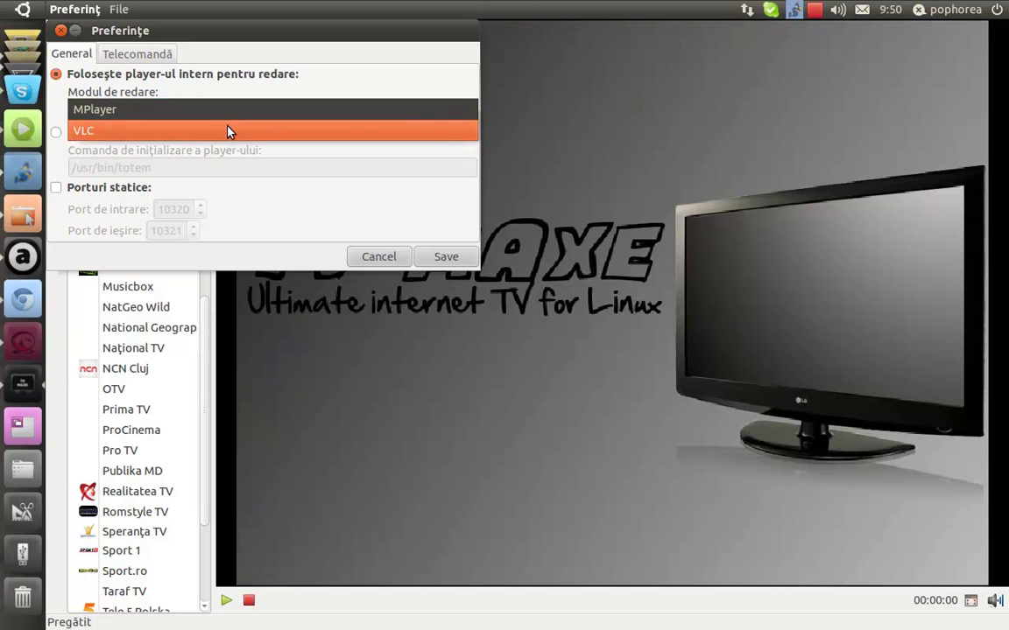
click(226, 131)
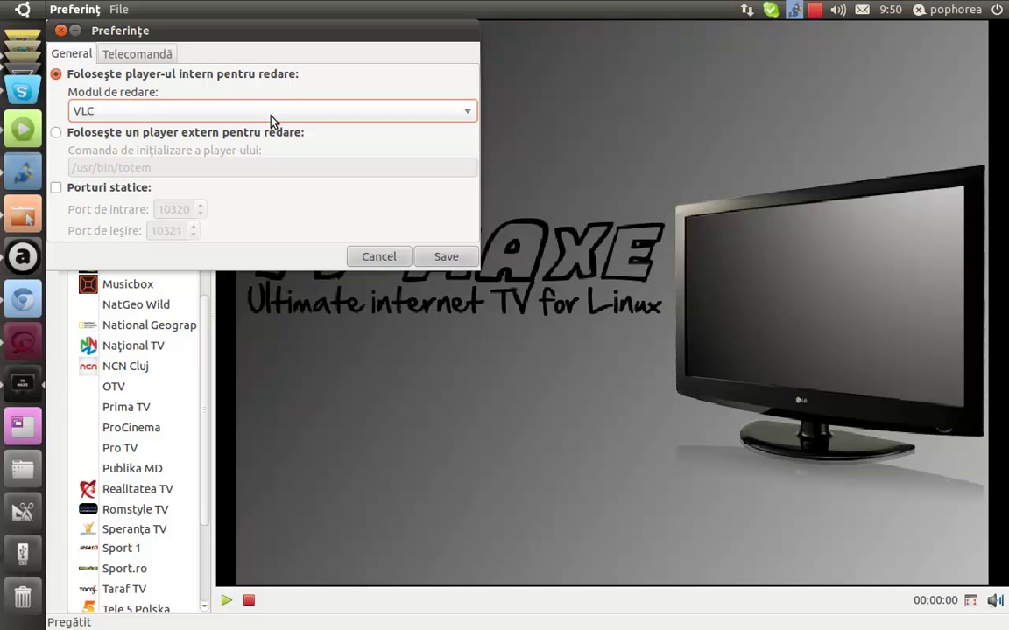
Review the remote control (Telecomandă) settings, return to the general preferences and save them.
drag(301, 39, 408, 97)
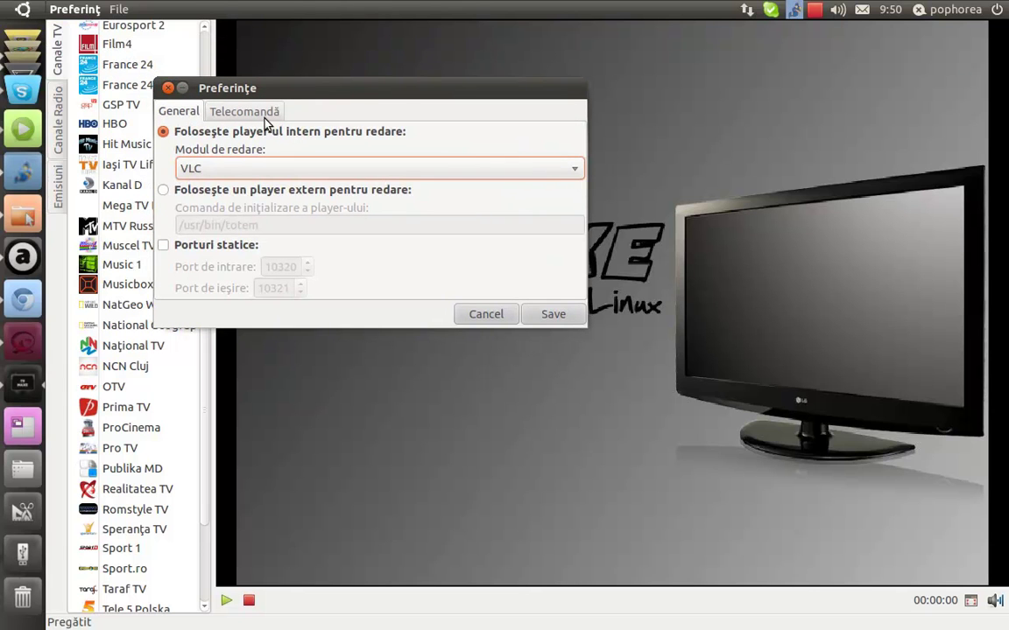
click(252, 114)
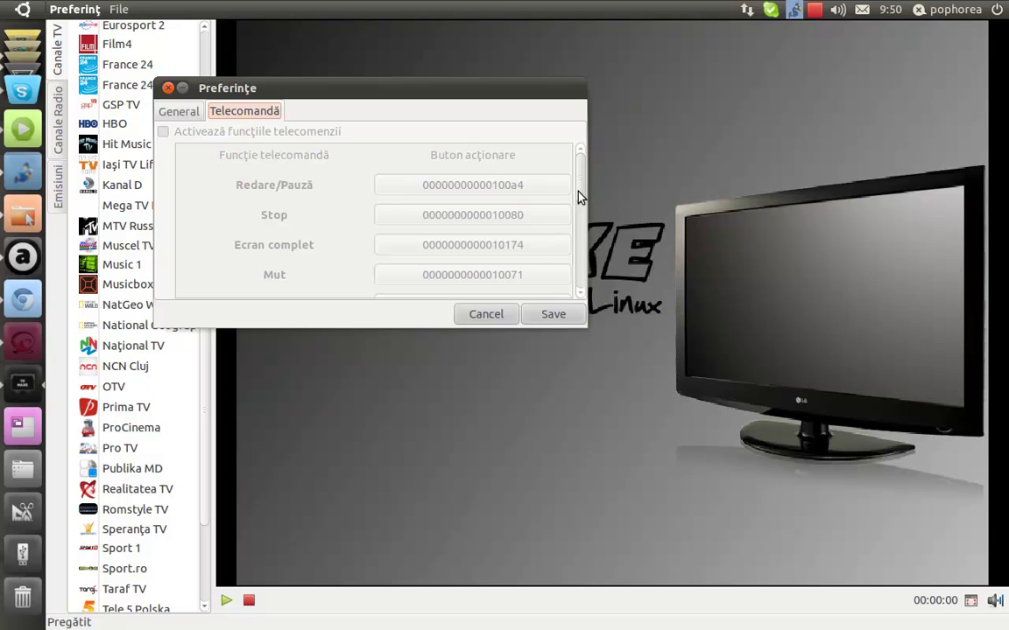
click(179, 114)
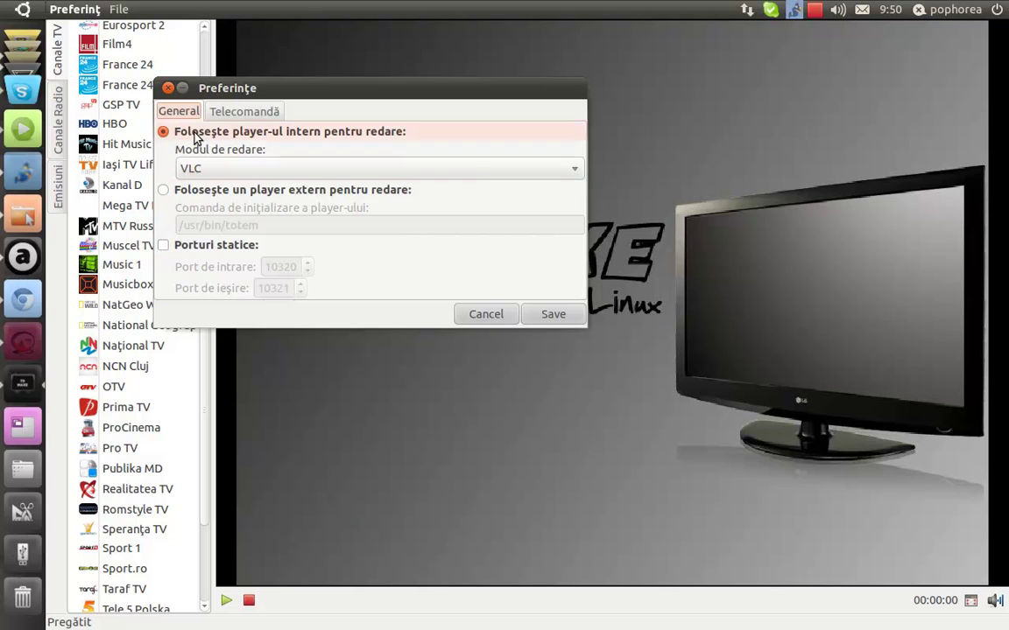
click(548, 315)
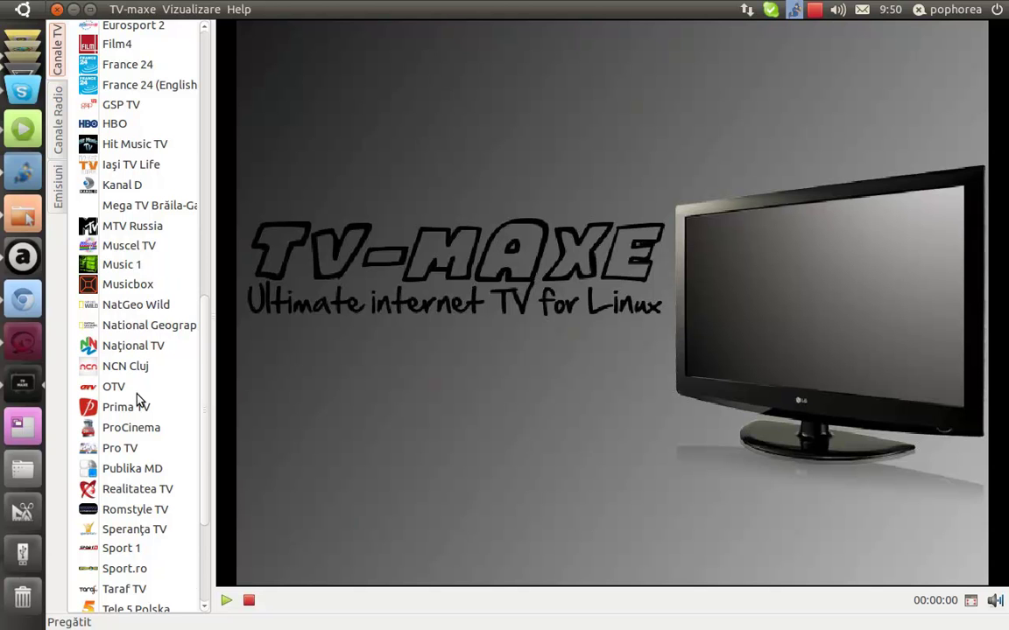
Play the Discovery Science channel from the TV channel list and restore the maximized player window to its smaller size.
scroll(136, 399, down, 5)
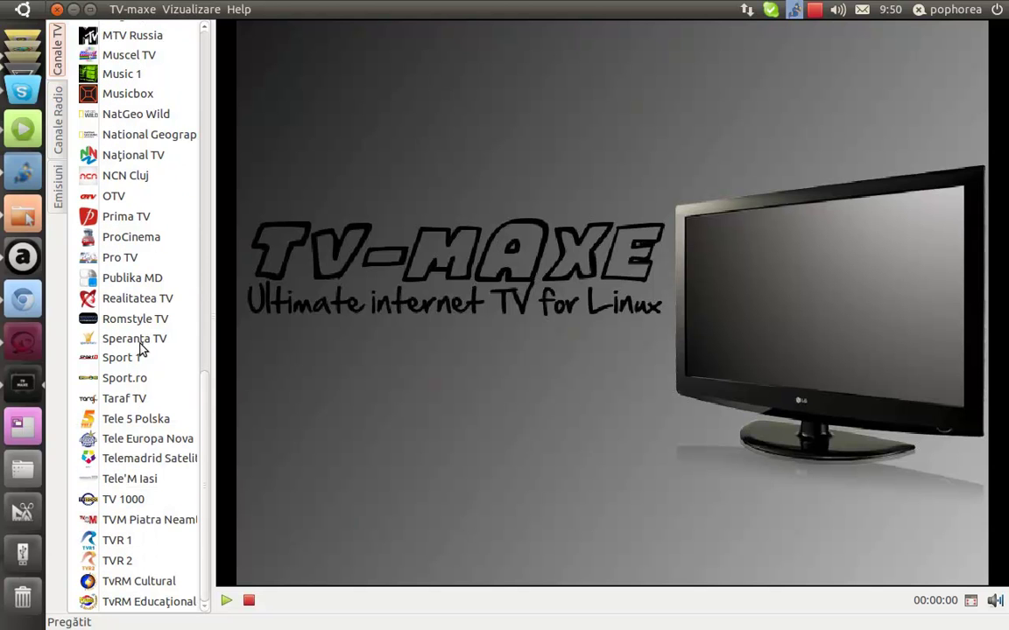
scroll(140, 348, up, 3)
scroll(143, 349, up, 3)
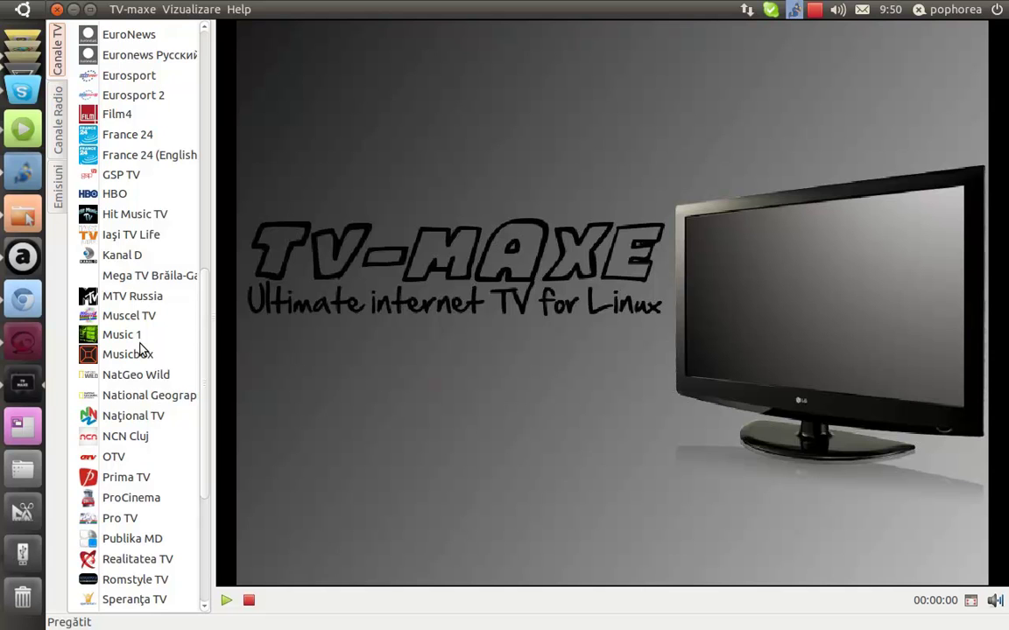
scroll(140, 348, up, 7)
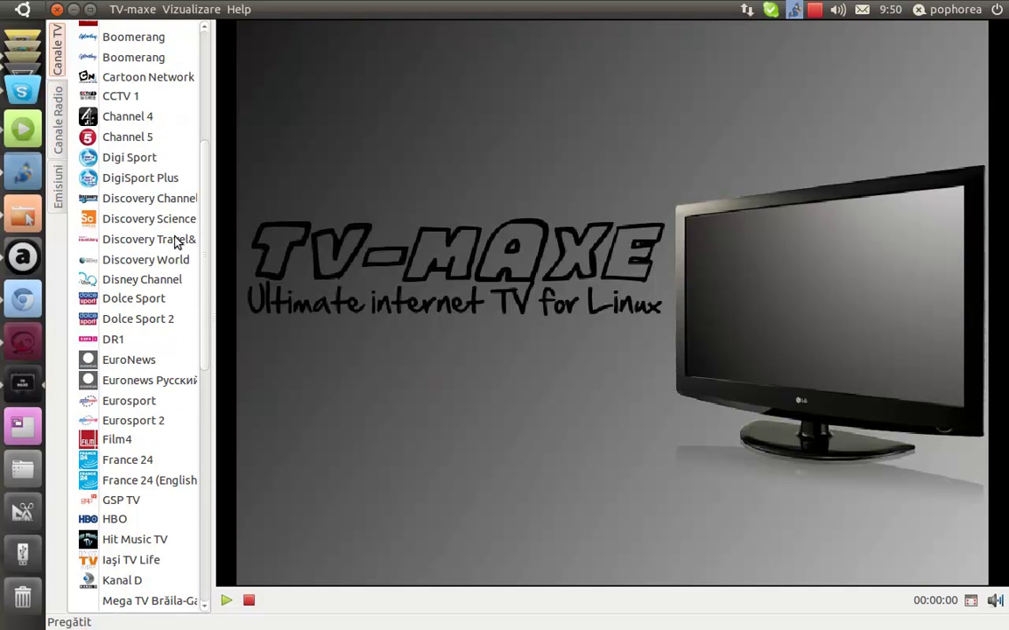
click(173, 221)
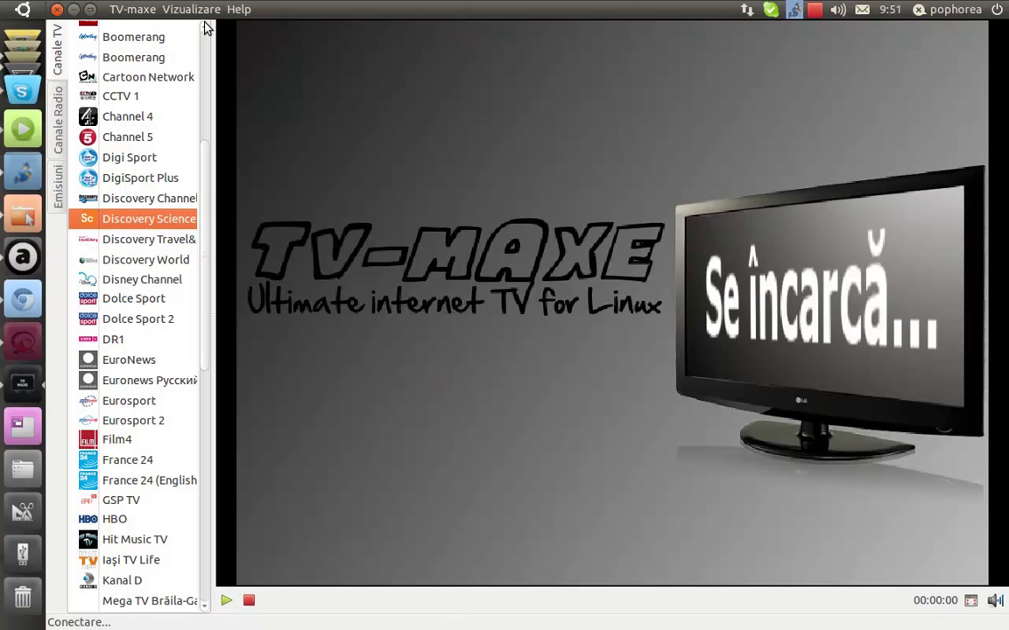
click(89, 8)
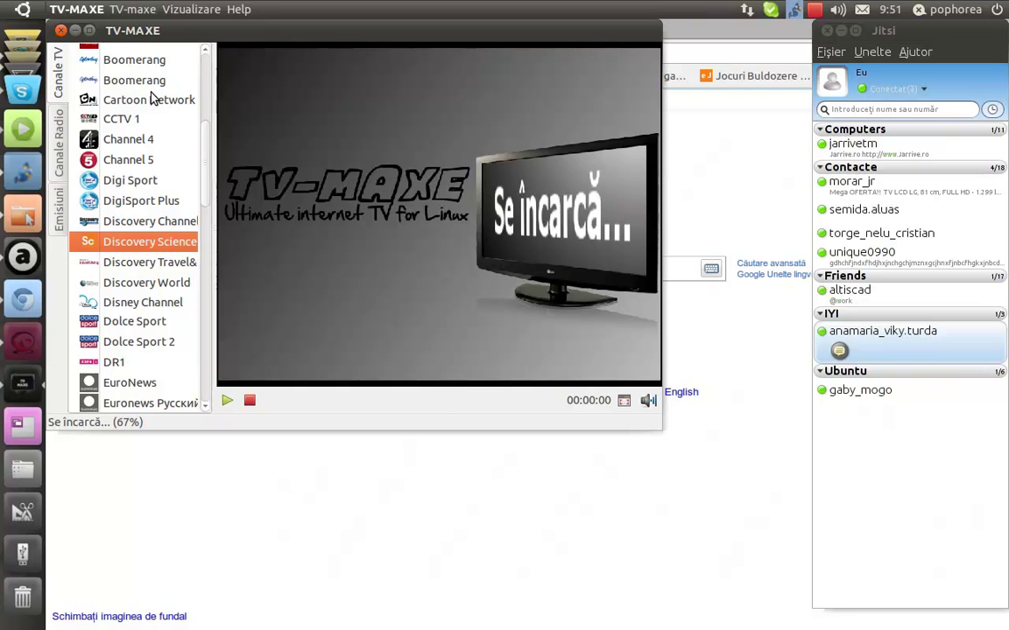
click(132, 10)
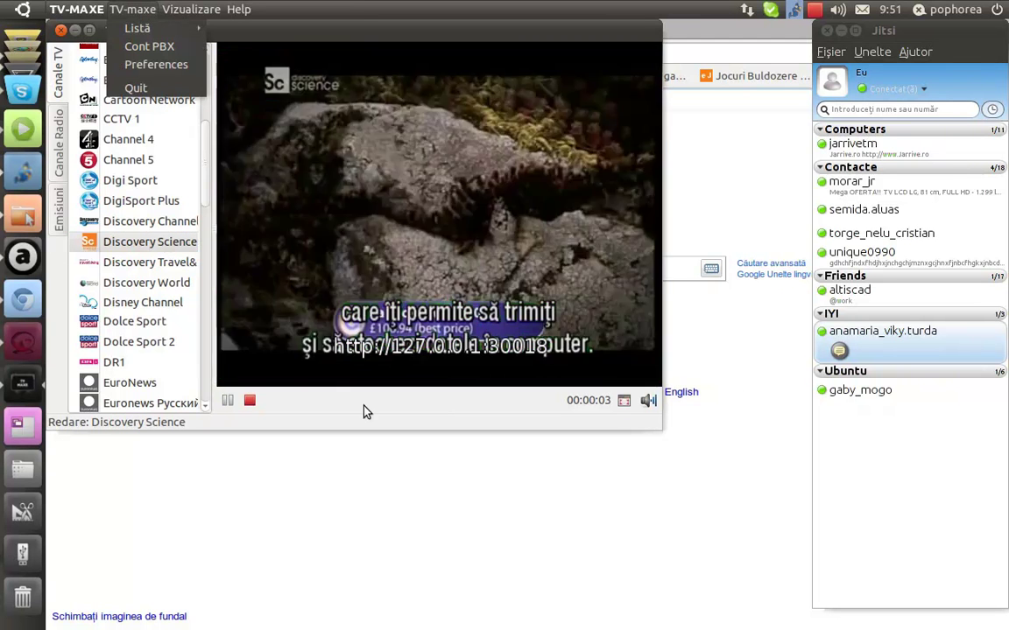
click(360, 407)
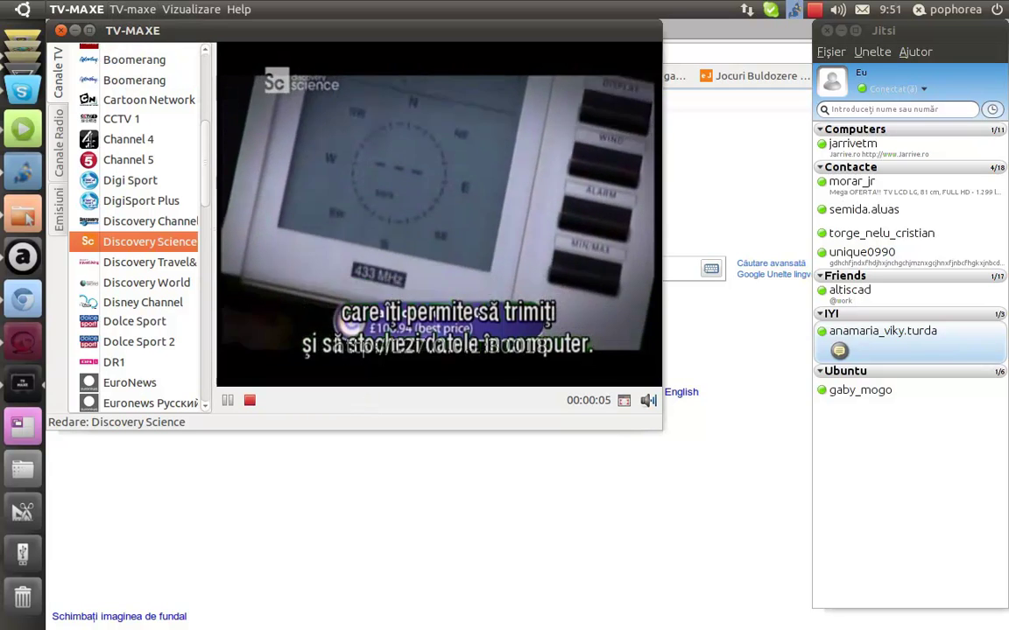
Browse up and down through the channels over the playing video without switching from Discovery Science.
scroll(329, 280, up, 1)
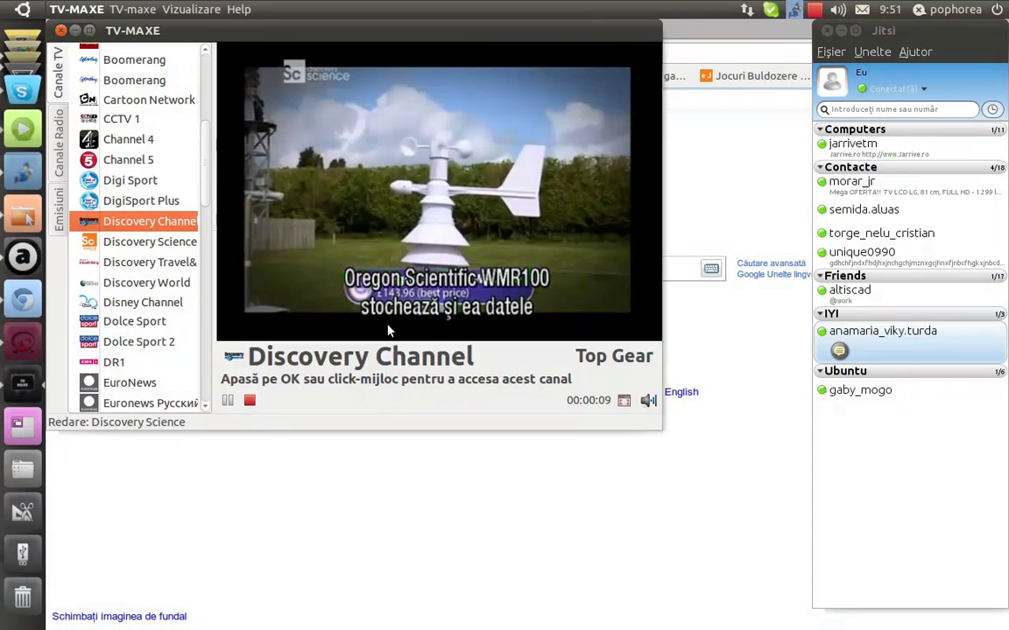
scroll(387, 333, up, 3)
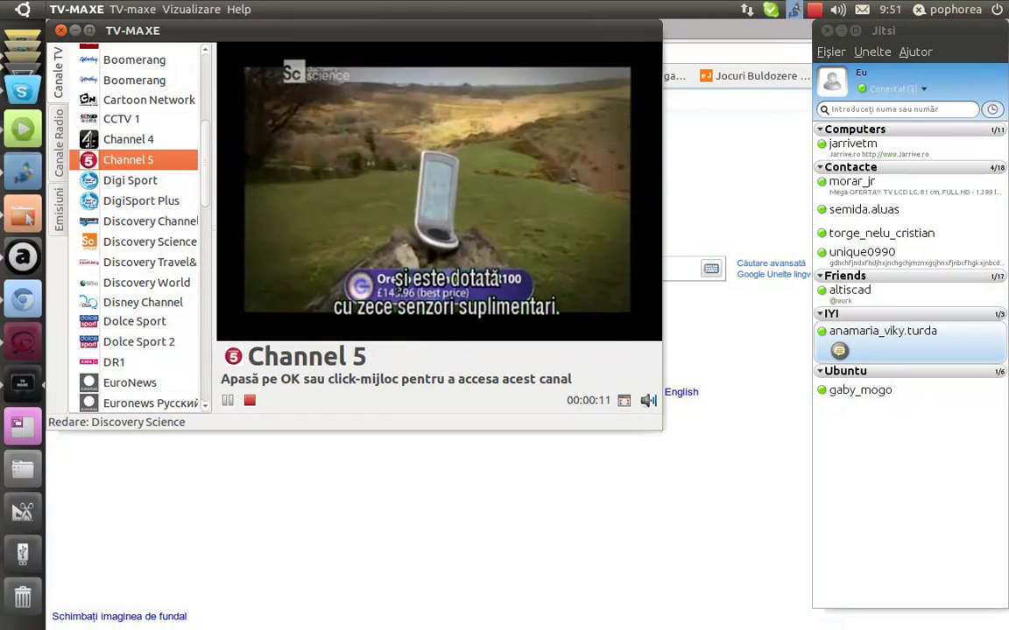
scroll(385, 311, up, 3)
scroll(397, 285, up, 2)
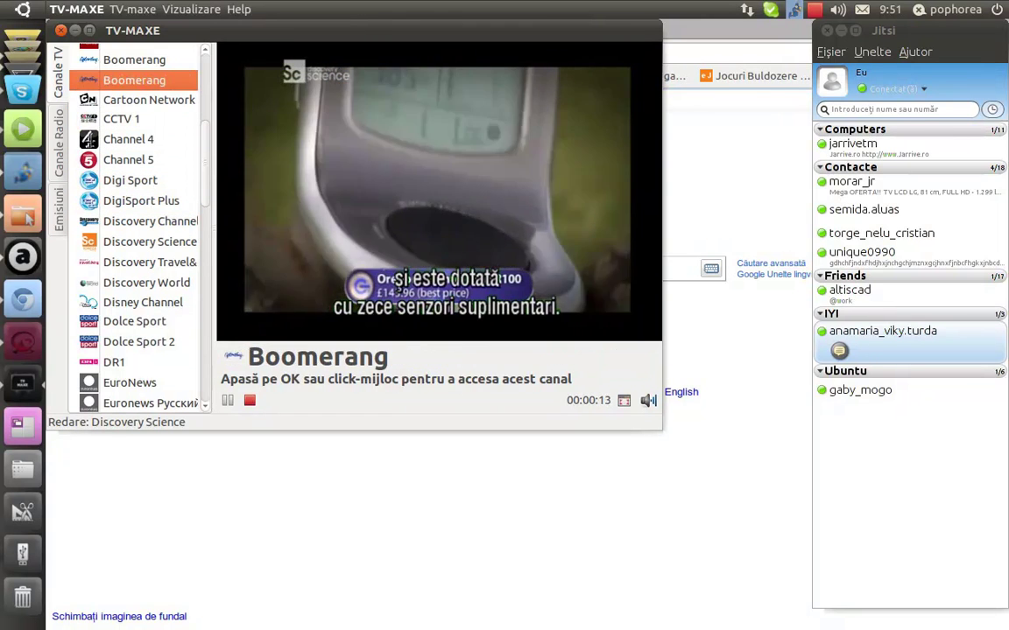
scroll(397, 285, down, 12)
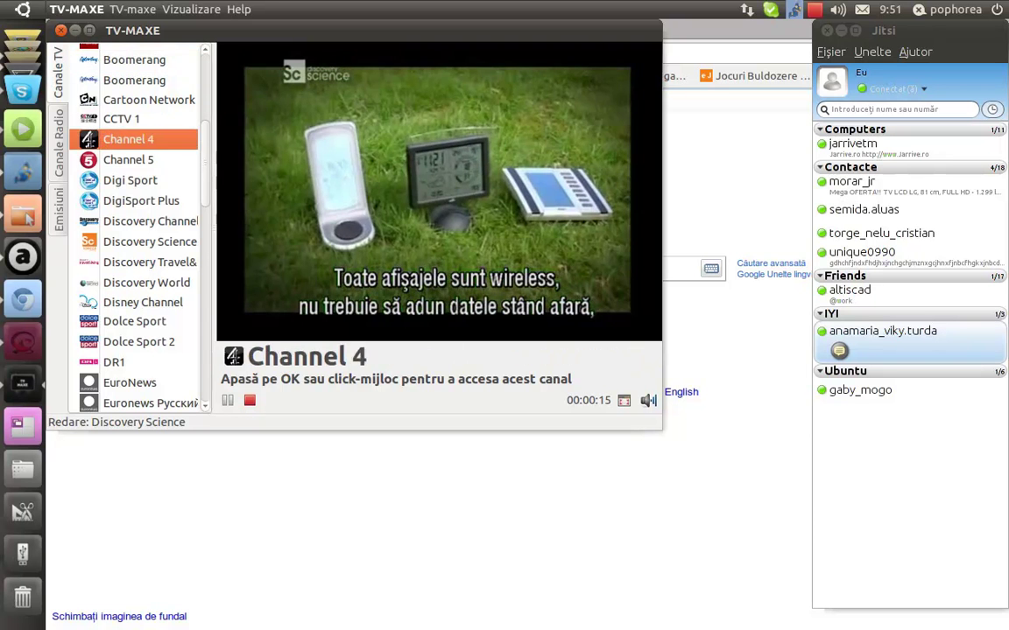
scroll(397, 284, down, 2)
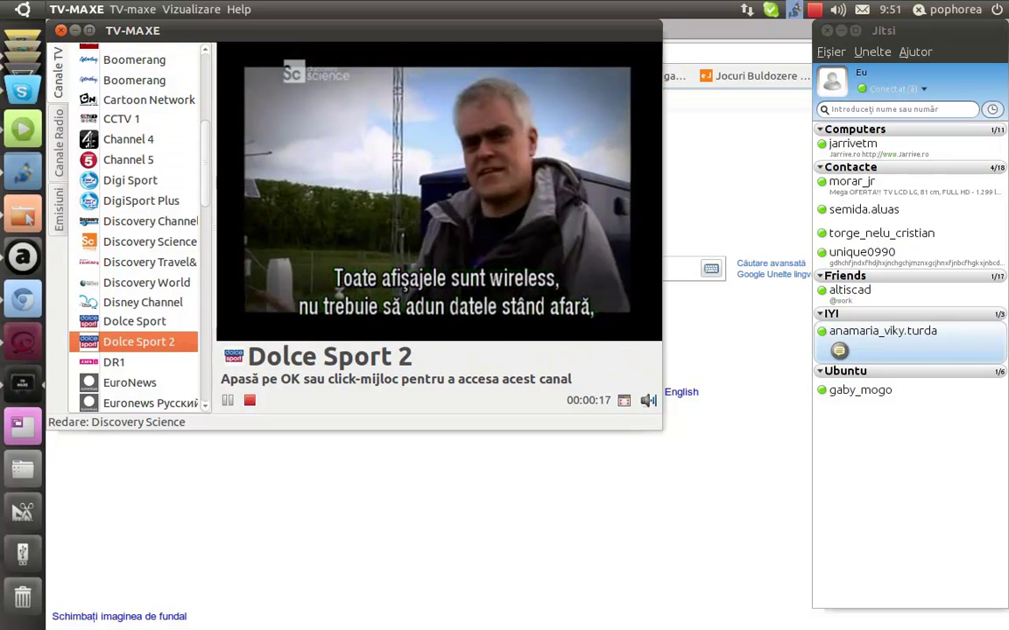
Open the TV guide (Ghid TV) for Discovery Channel and look through its programme schedule.
right_click(114, 224)
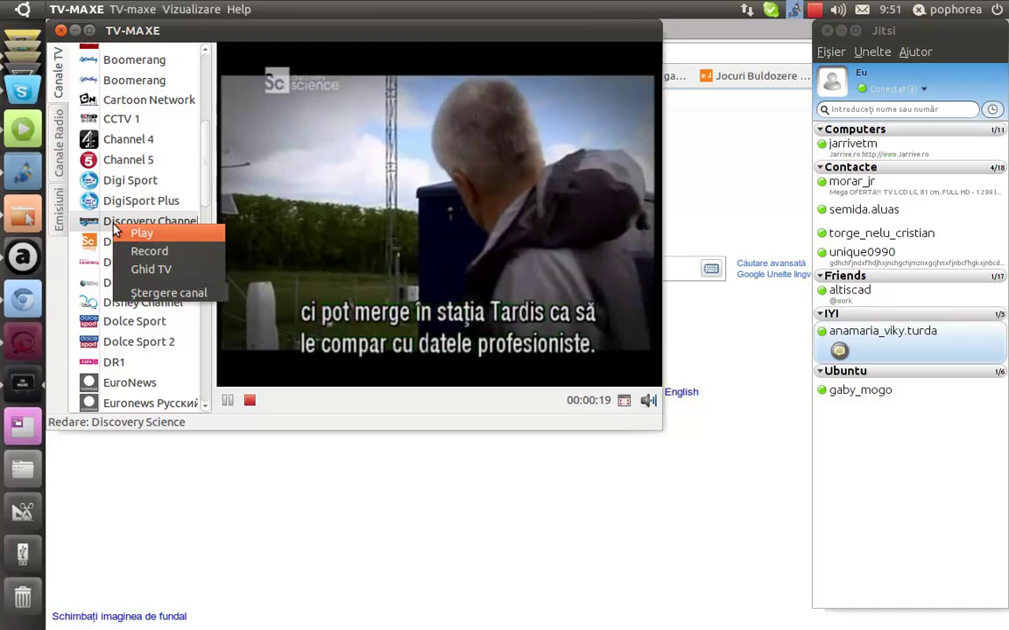
click(151, 269)
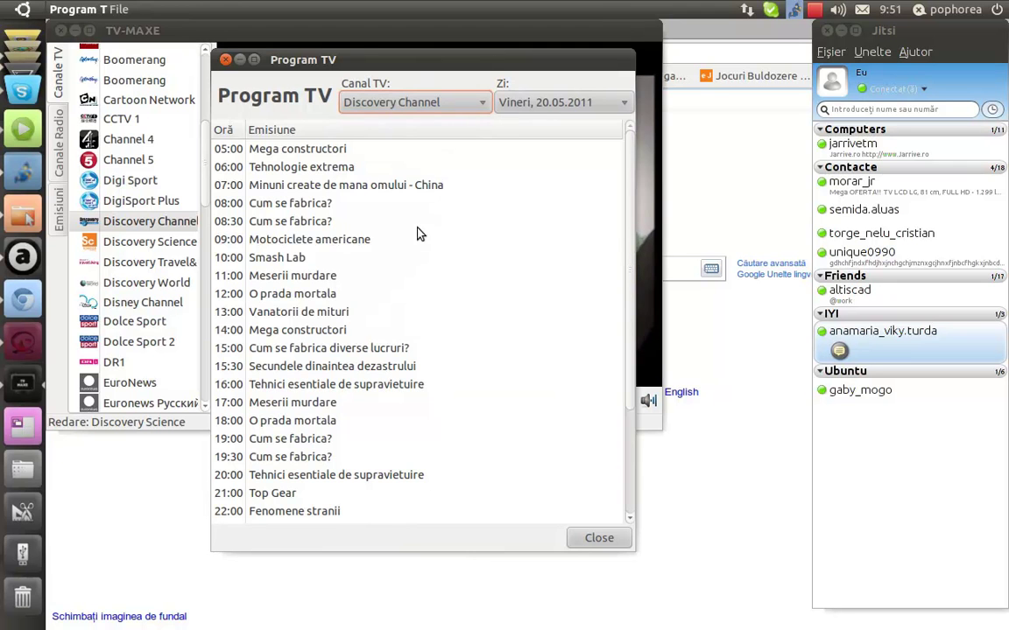
scroll(418, 233, down, 4)
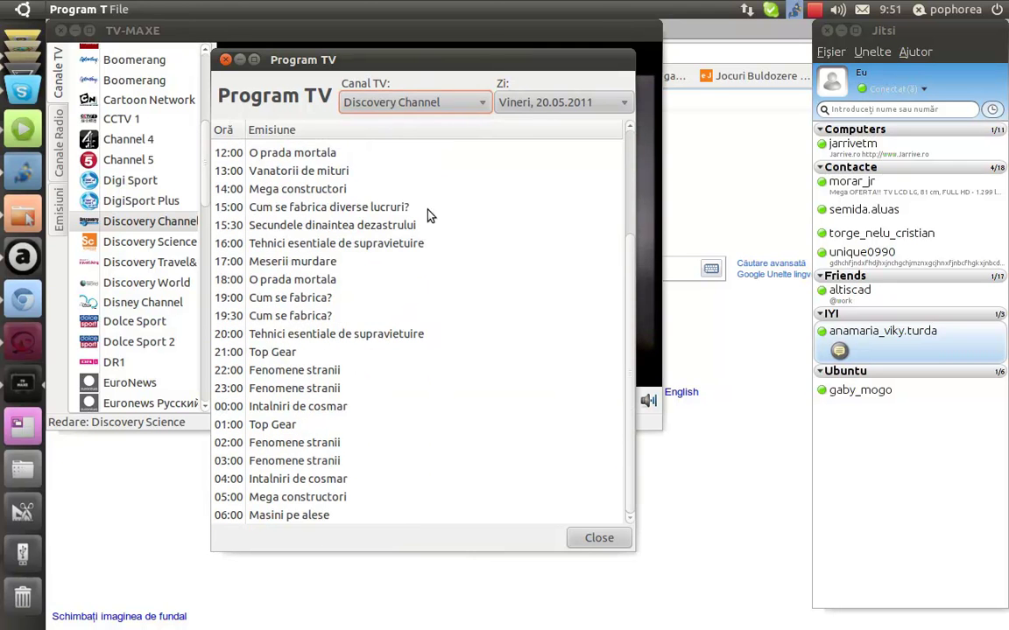
Switch the TV guide to France 24 and then to National Geographic, and look through the programme schedule.
click(463, 102)
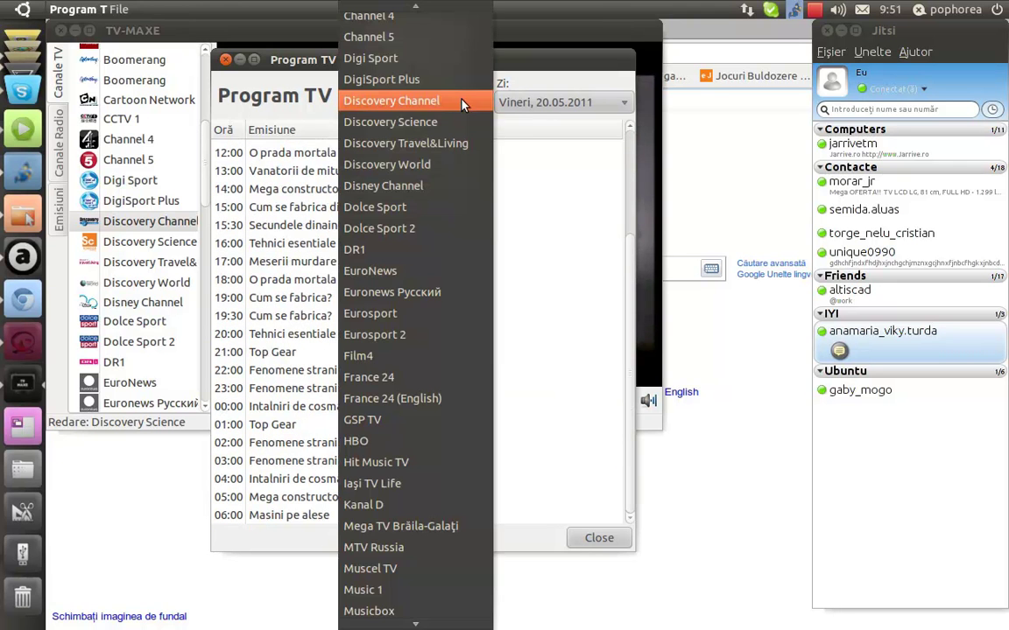
click(391, 377)
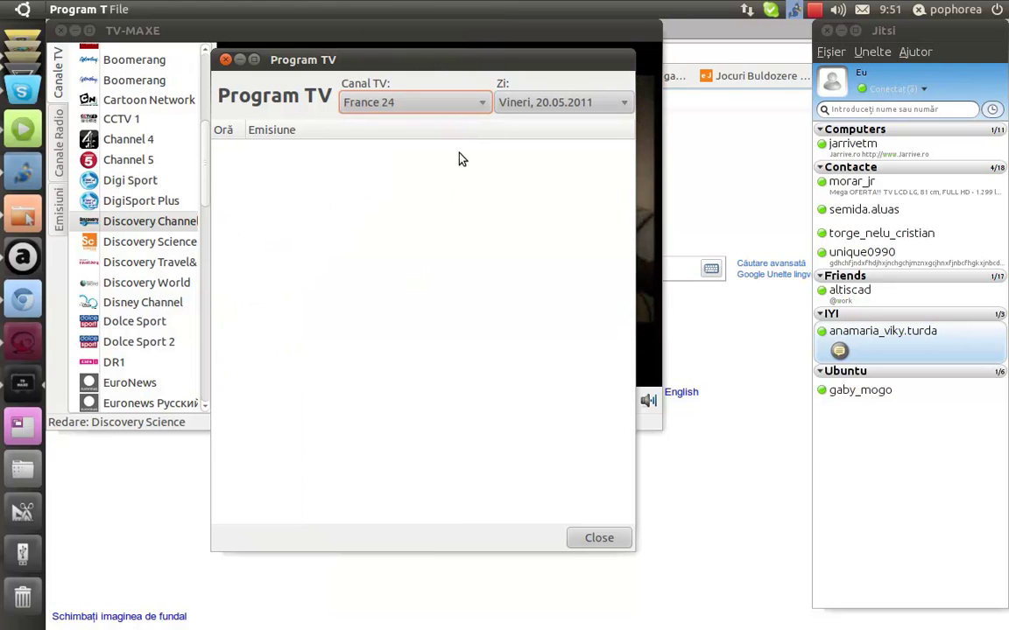
click(480, 103)
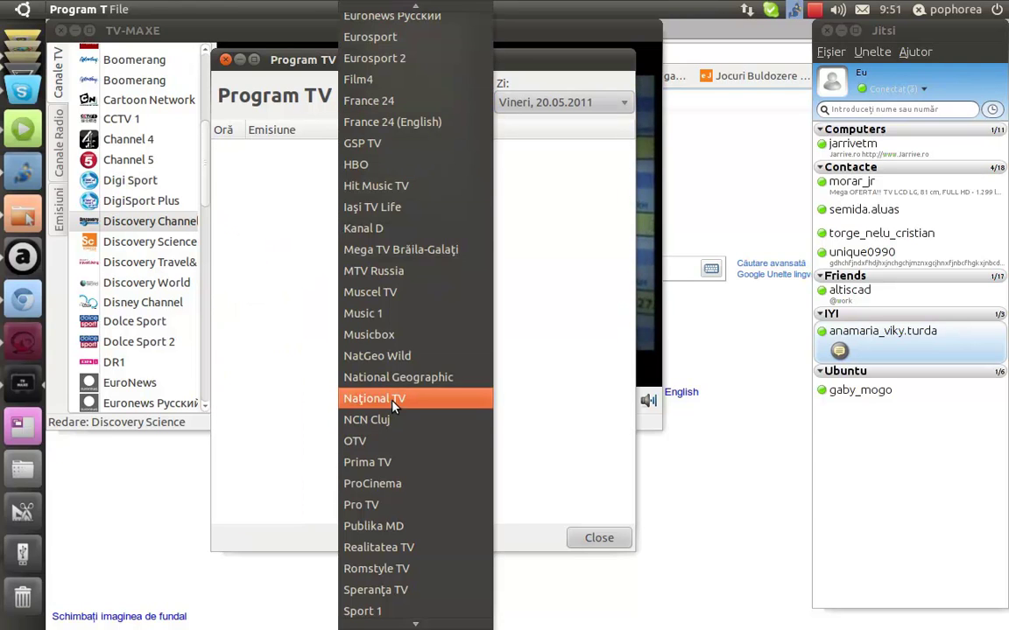
click(399, 377)
scroll(405, 378, down, 3)
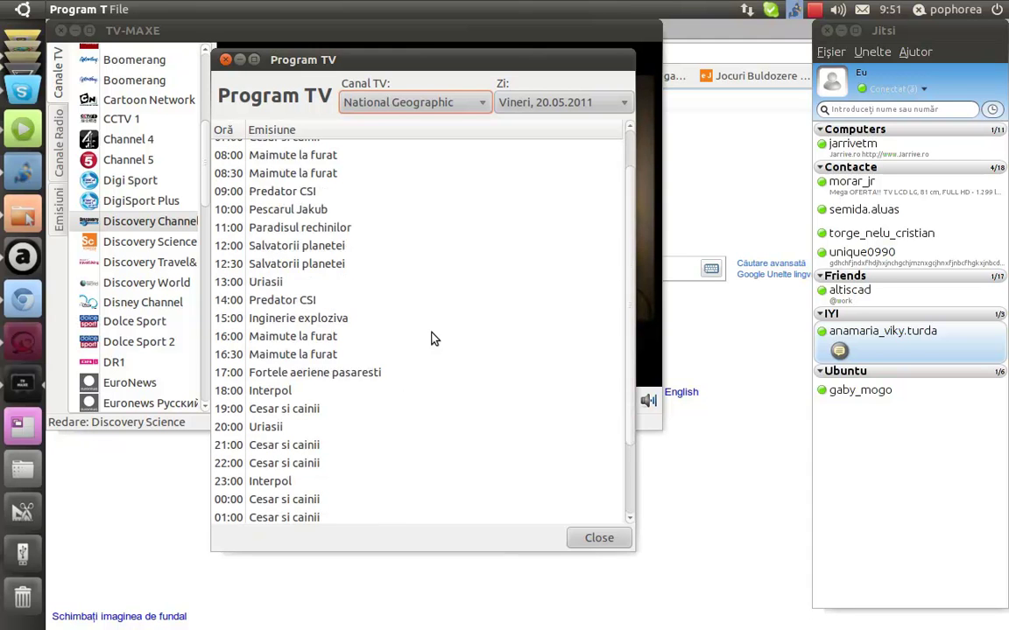
Return to the start of the National Geographic schedule and close the TV programme guide.
scroll(439, 344, up, 3)
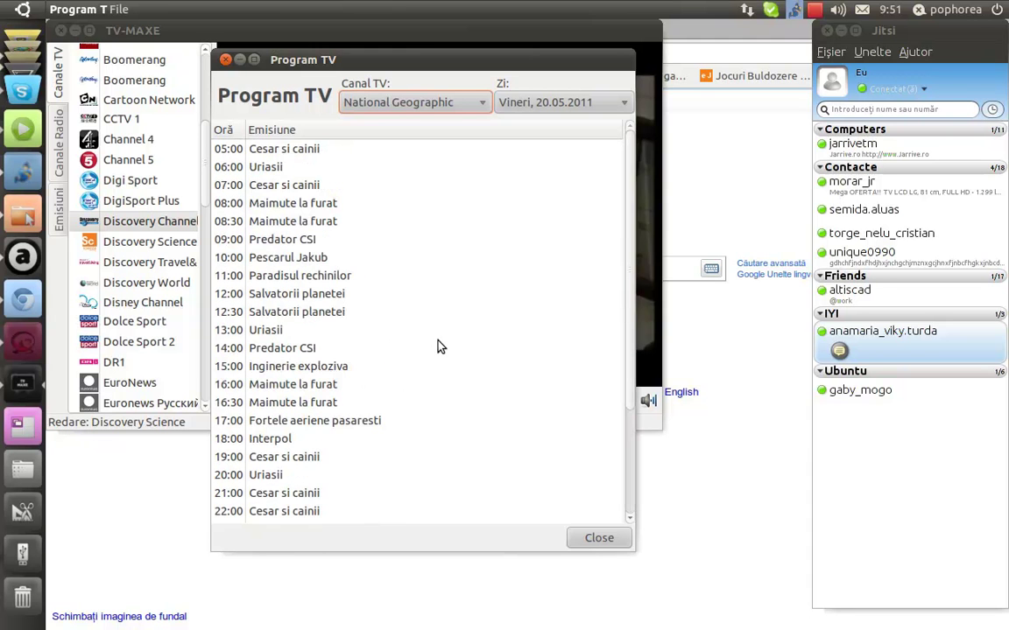
click(597, 538)
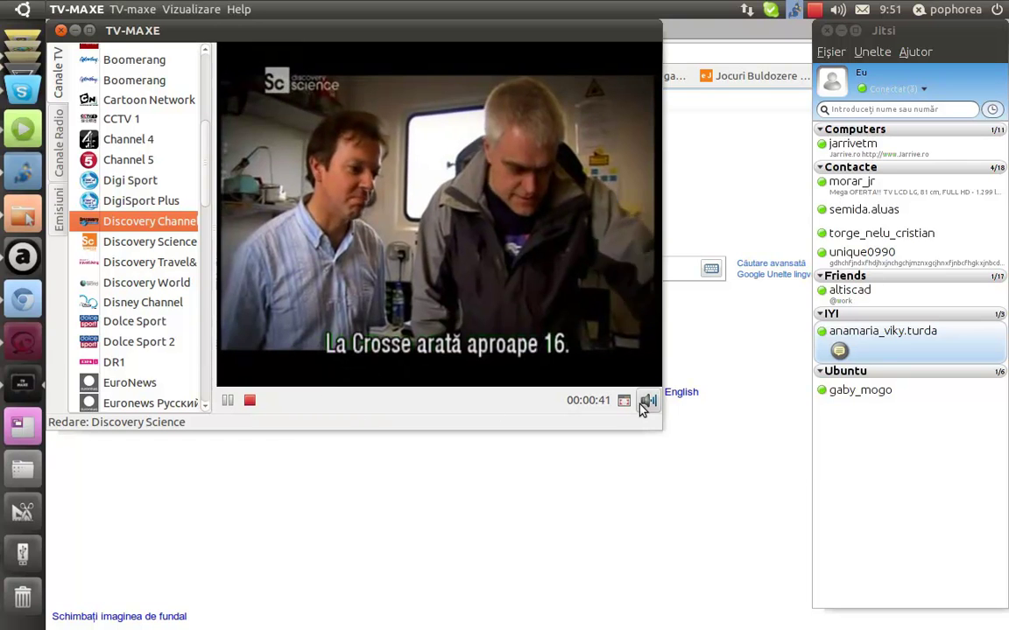
Lower the player's volume to a small fraction of its range and dismiss the volume slider.
click(648, 400)
drag(651, 449, 650, 469)
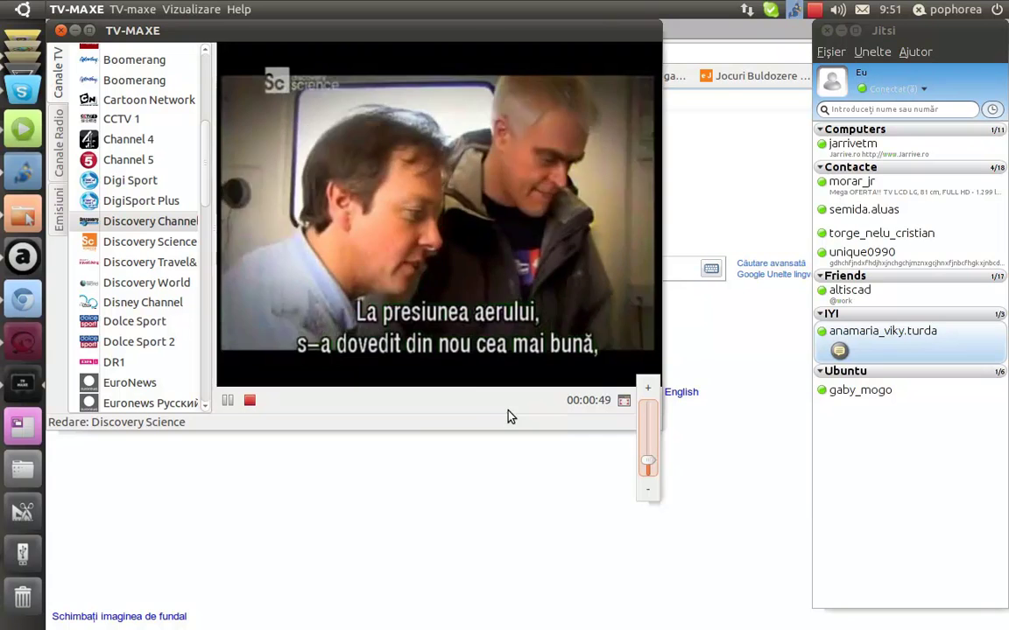
click(481, 408)
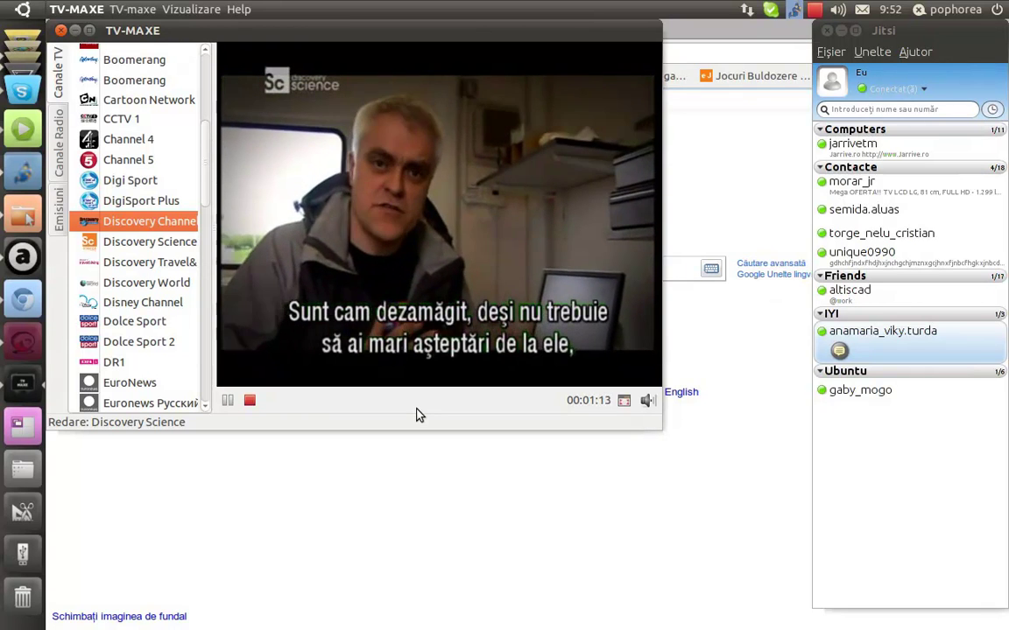
Move the player window closer to the middle of the desktop and browse down the TV channel list towards the National Geographic entry.
drag(316, 35, 385, 81)
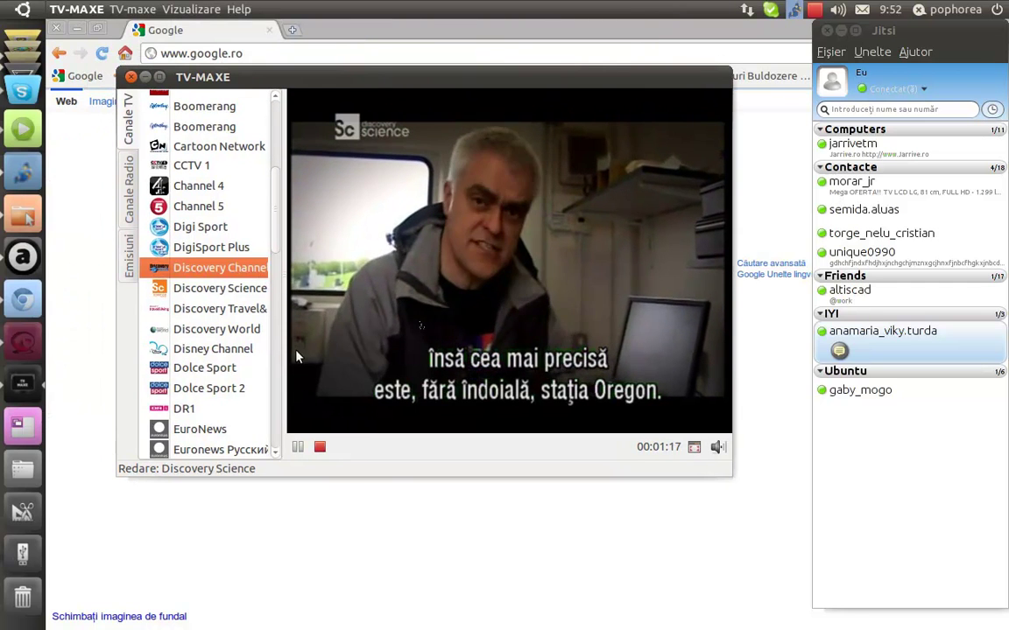
scroll(222, 369, down, 5)
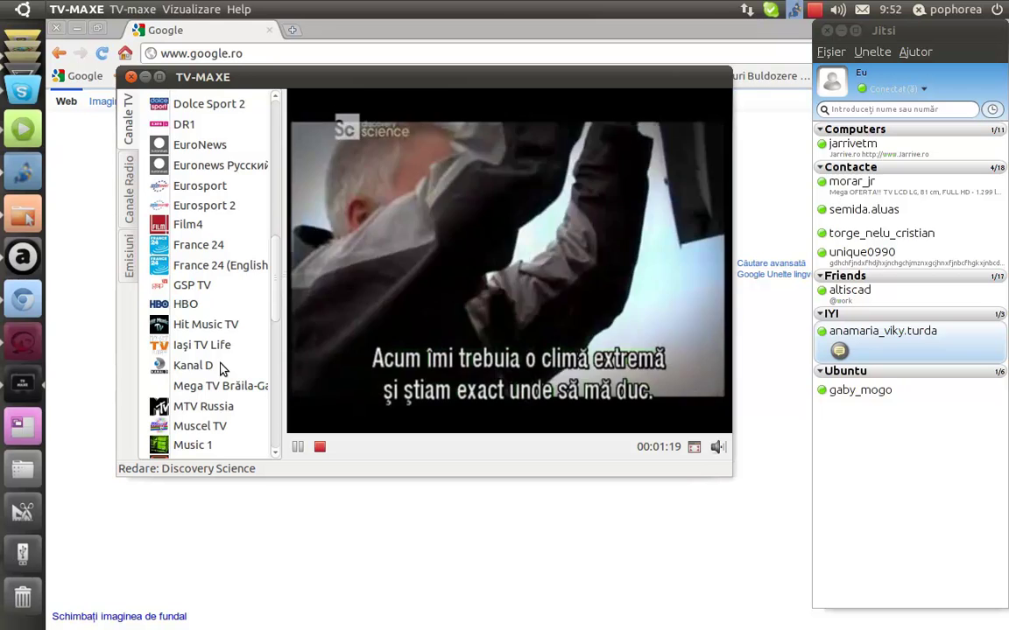
scroll(222, 369, down, 1)
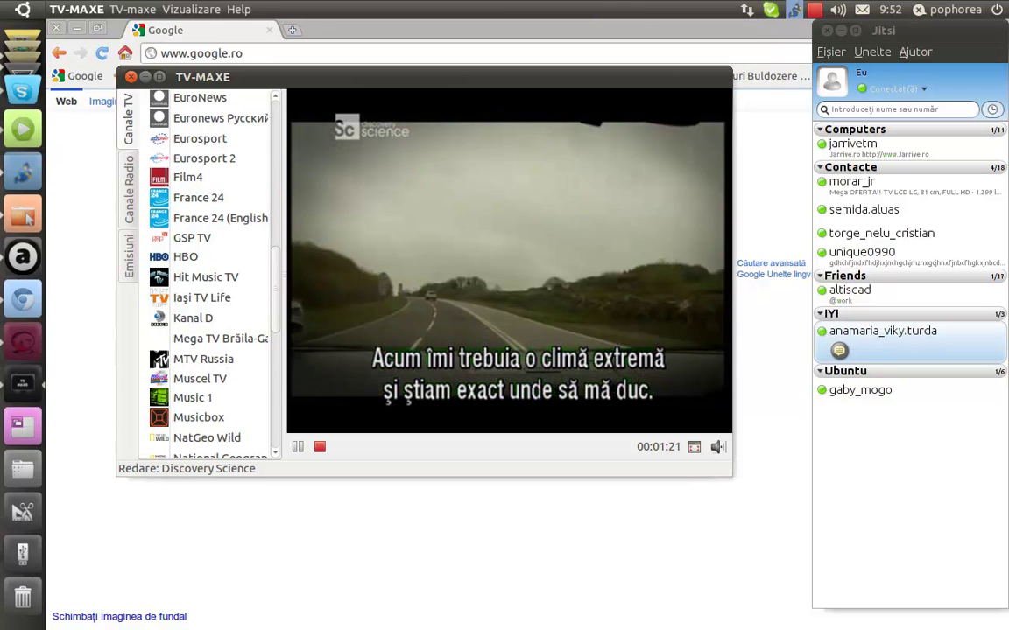